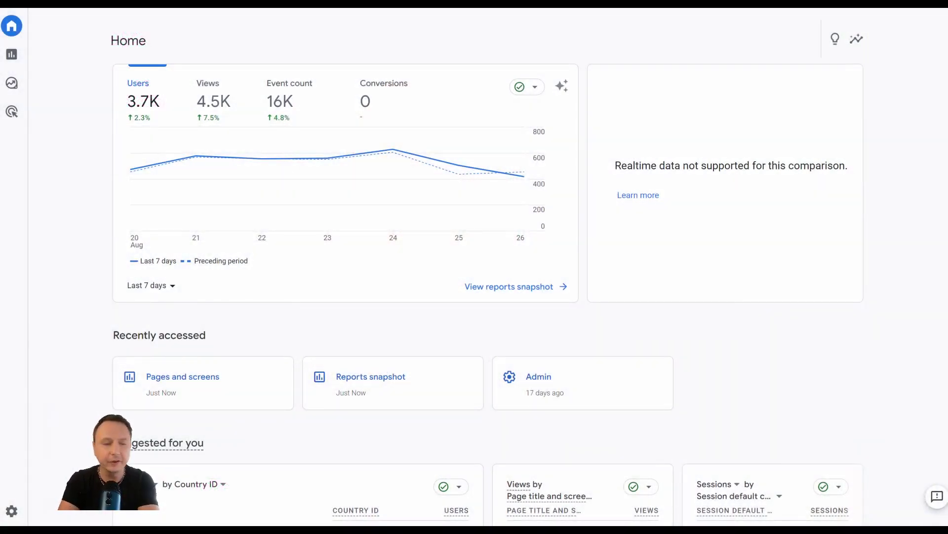
Open the reports snapshot and compare the last 90 days with the preceding period, matching day of week.
{"action": "mouse_move", "coordinate": [13, 54]}
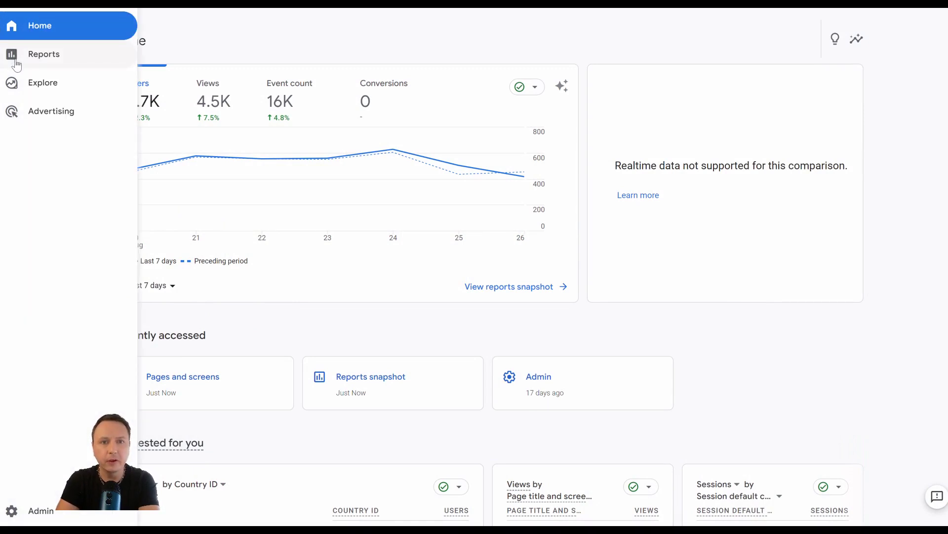
{"action": "left_click", "coordinate": [65, 54]}
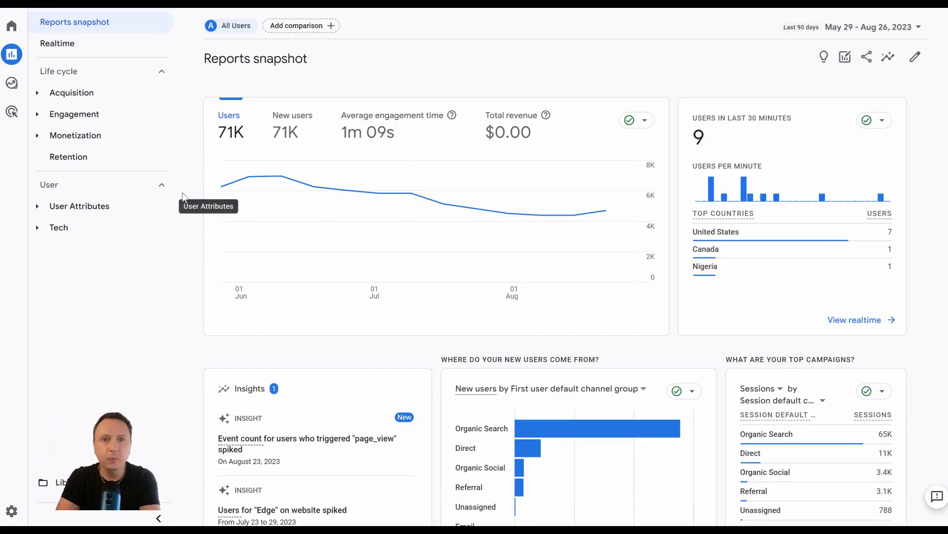
{"action": "left_click", "coordinate": [889, 30]}
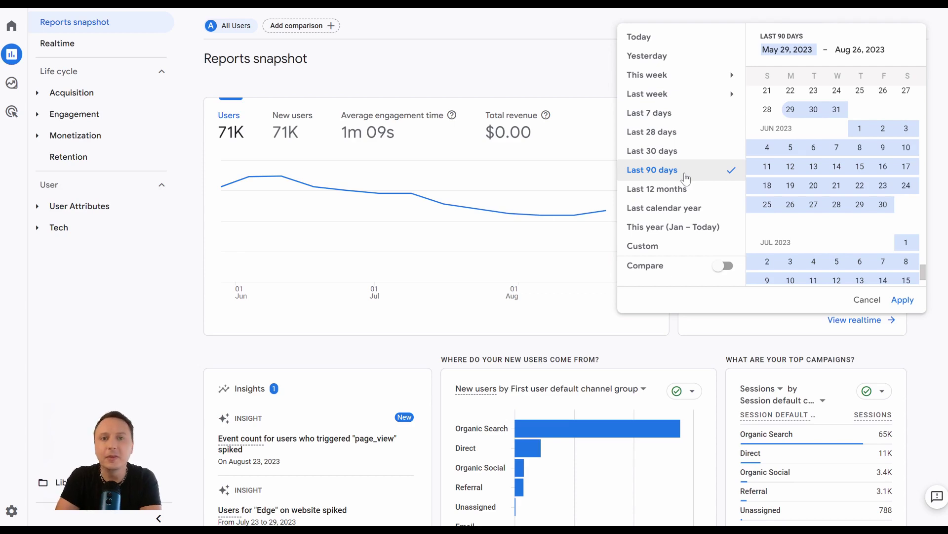
{"action": "left_click", "coordinate": [722, 266]}
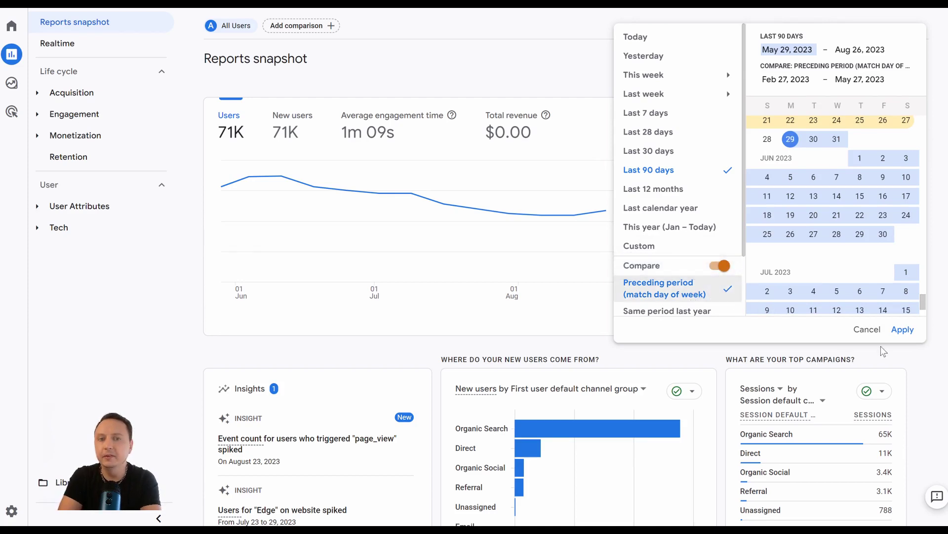
{"action": "left_click", "coordinate": [905, 338]}
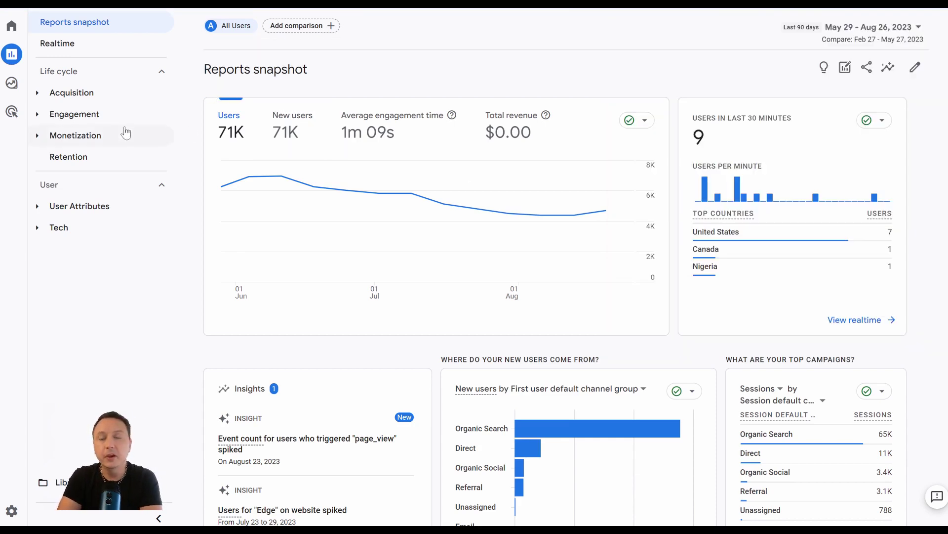
Open the Pages and screens report under Engagement and look over its page comparison table.
{"action": "left_click", "coordinate": [71, 121]}
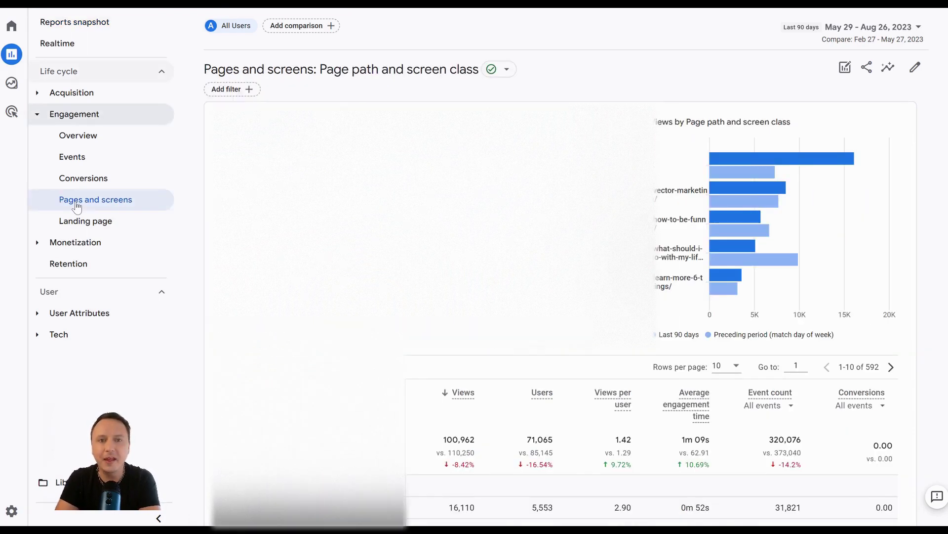
{"action": "scroll", "coordinate": [561, 277], "scroll_direction": "down", "scroll_amount": 2}
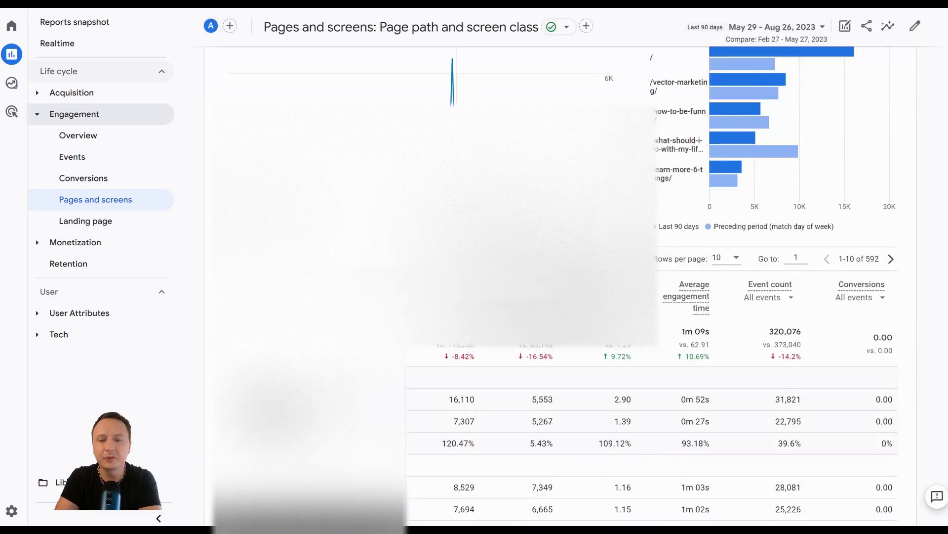
{"action": "scroll", "coordinate": [561, 276], "scroll_direction": "down", "scroll_amount": 2}
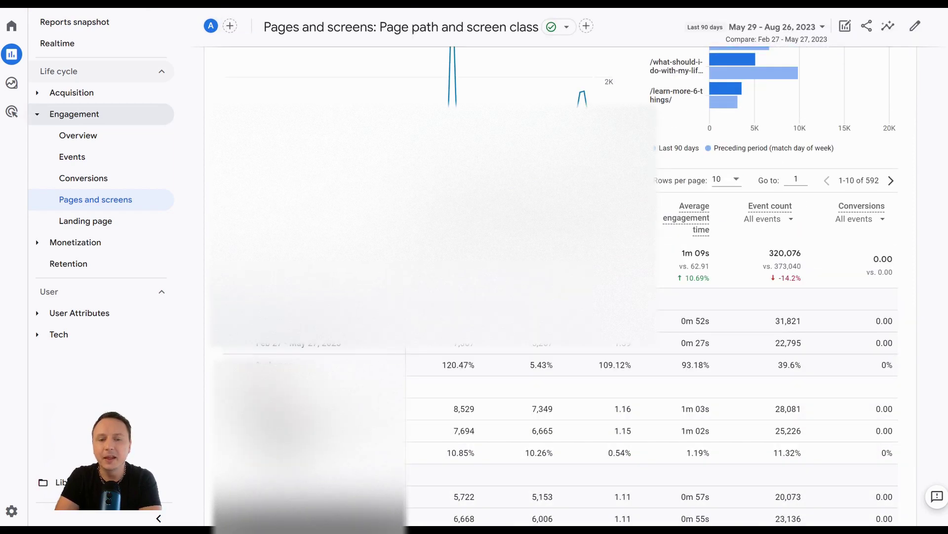
{"action": "scroll", "coordinate": [560, 276], "scroll_direction": "up", "scroll_amount": 2}
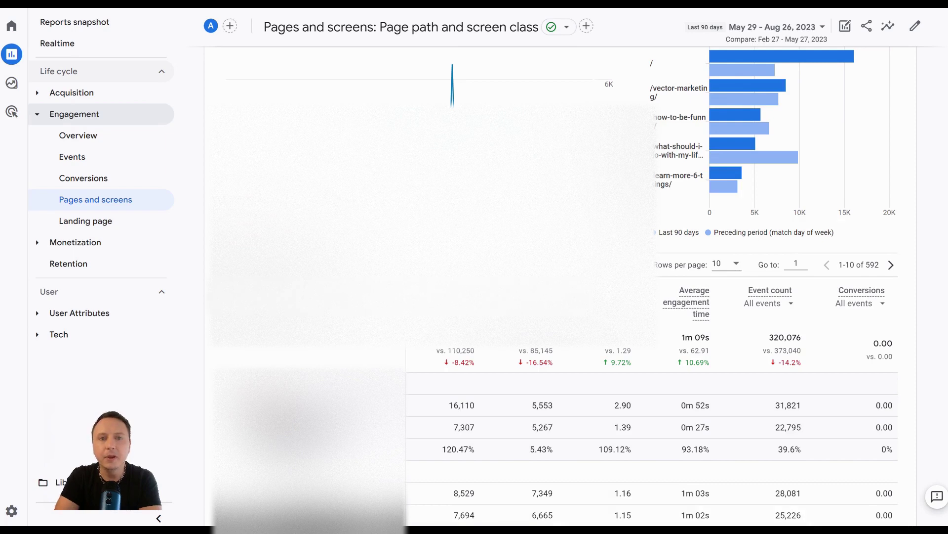
{"action": "scroll", "coordinate": [561, 276], "scroll_direction": "up", "scroll_amount": 2}
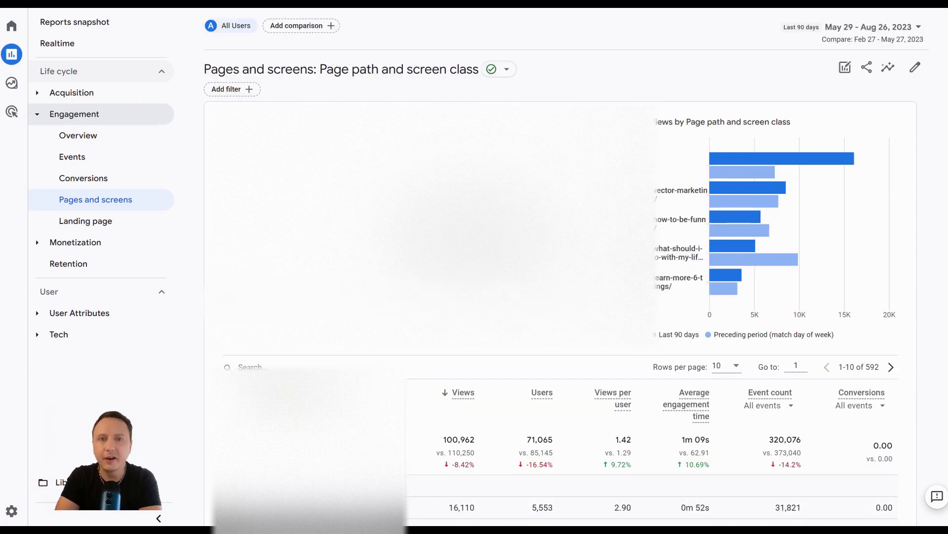
Start a report filter on the Session source / medium dimension.
{"action": "left_click", "coordinate": [244, 96]}
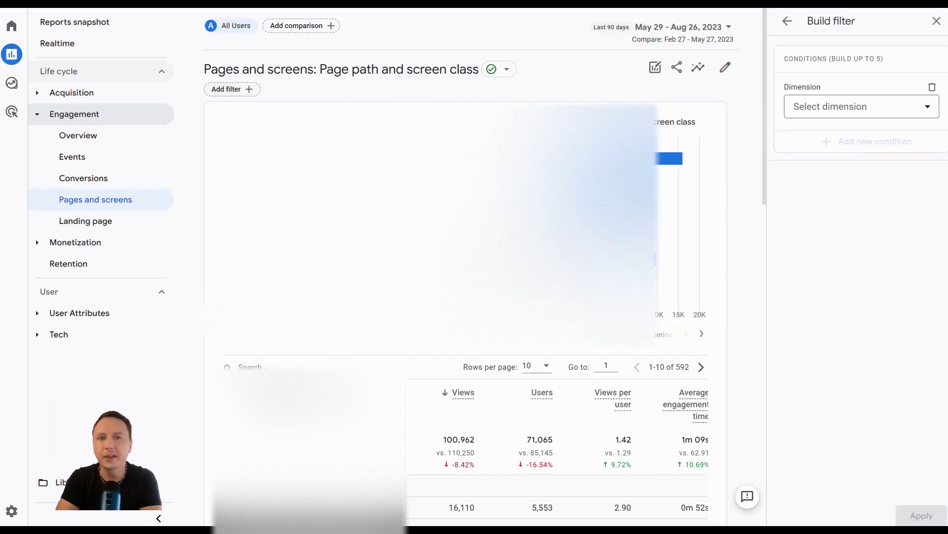
{"action": "left_click", "coordinate": [844, 106]}
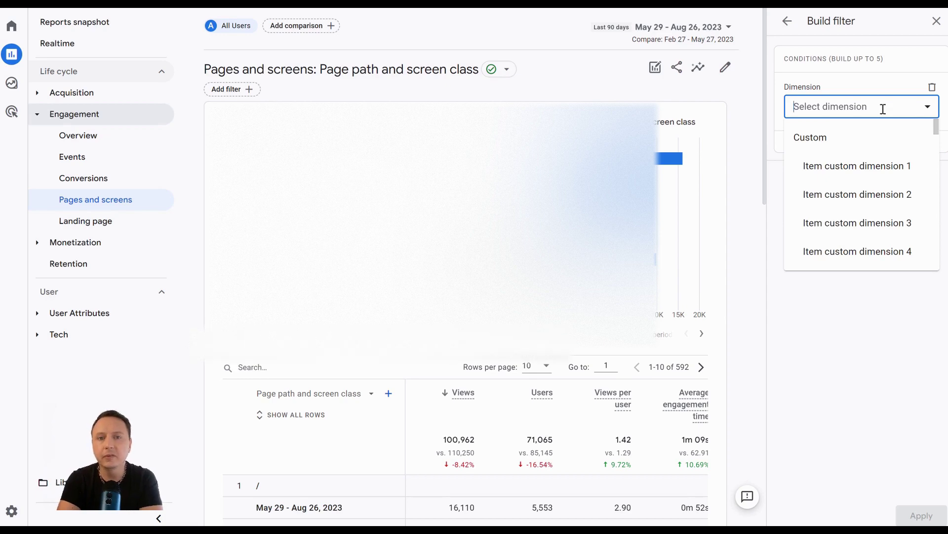
{"action": "type", "text": "source /"}
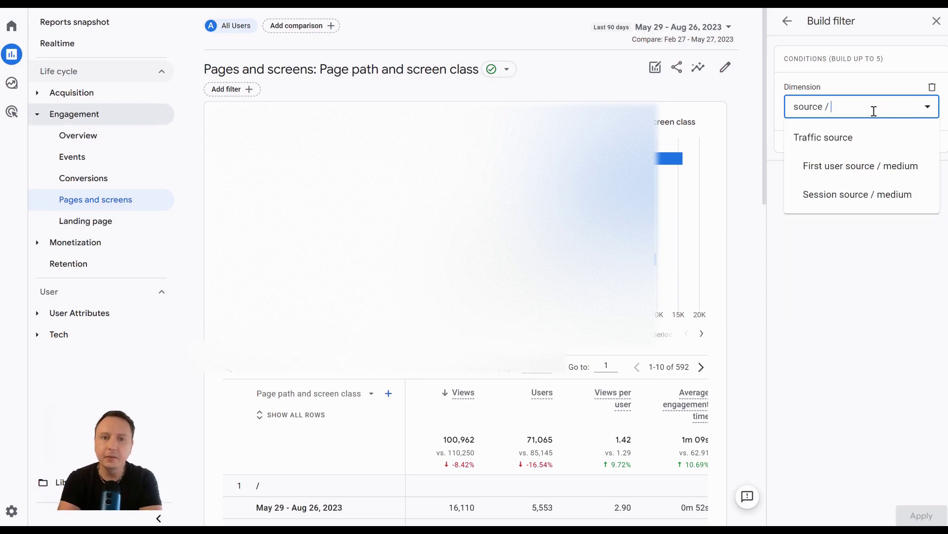
{"action": "left_click", "coordinate": [824, 204]}
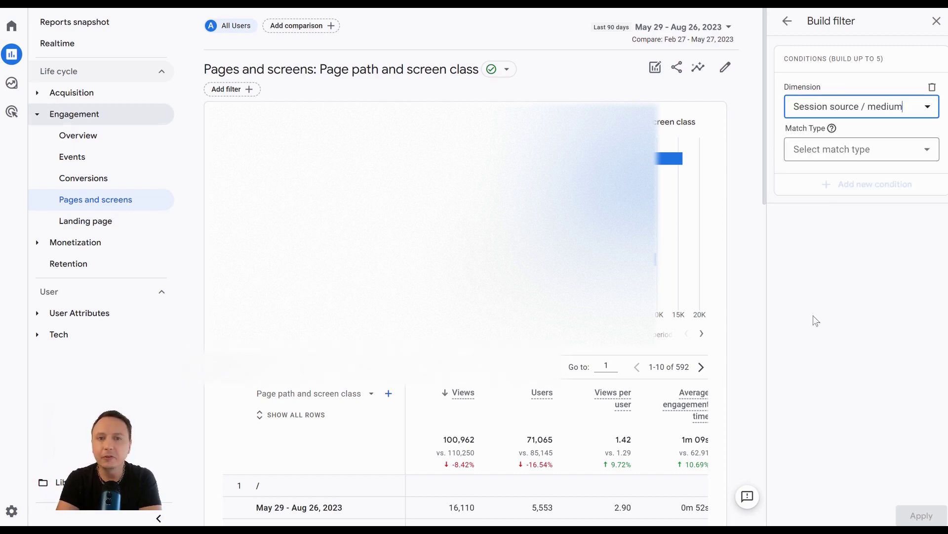
Make the filter condition match values that contain "organic" and apply it to the report.
{"action": "left_click", "coordinate": [860, 157]}
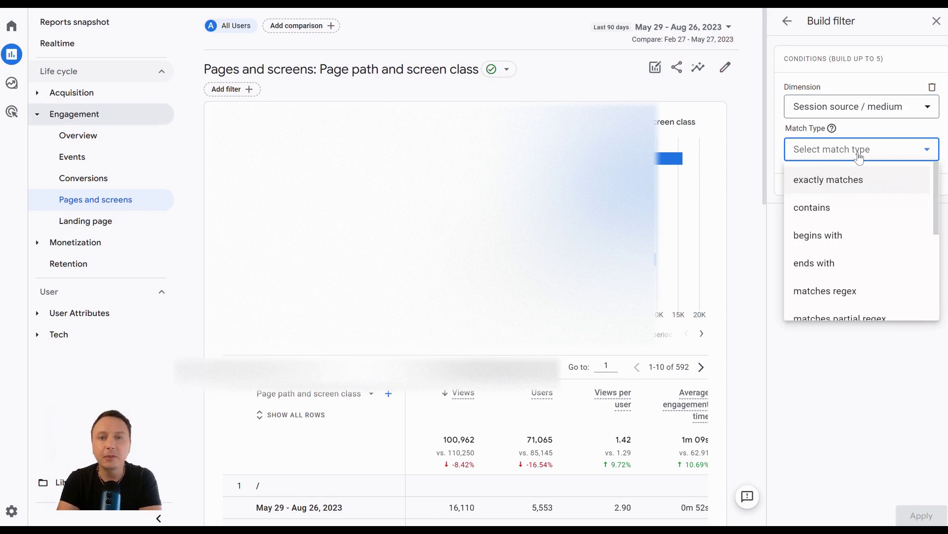
{"action": "left_click", "coordinate": [860, 158]}
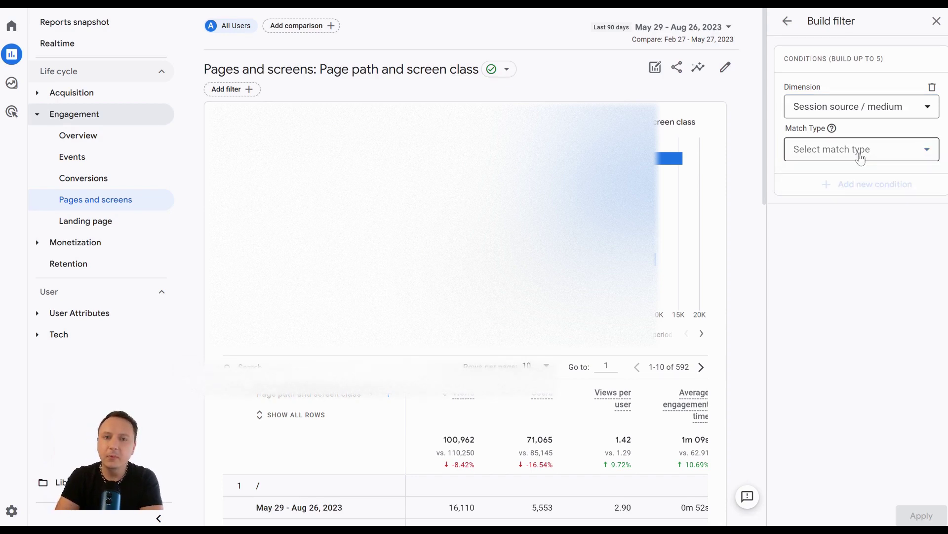
{"action": "left_click", "coordinate": [860, 158]}
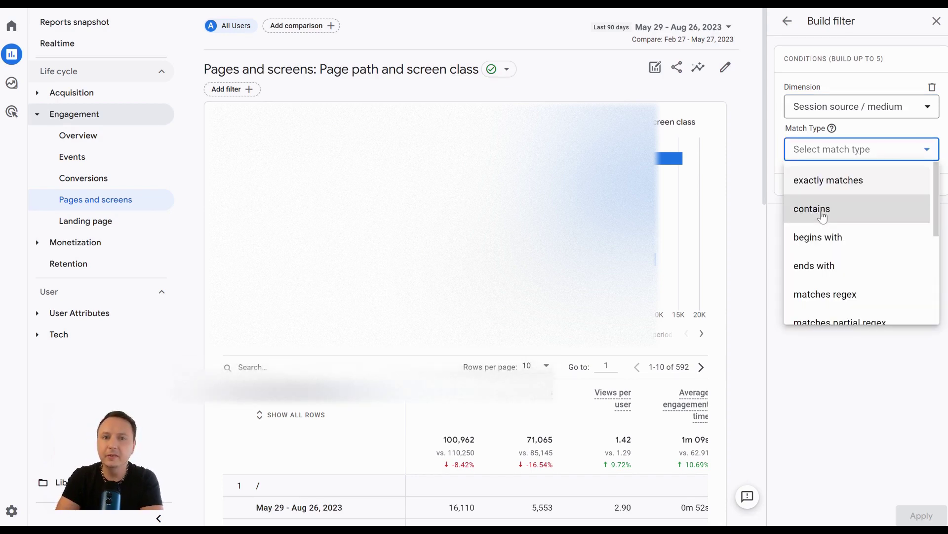
{"action": "left_click", "coordinate": [823, 217]}
{"action": "left_click", "coordinate": [814, 188]}
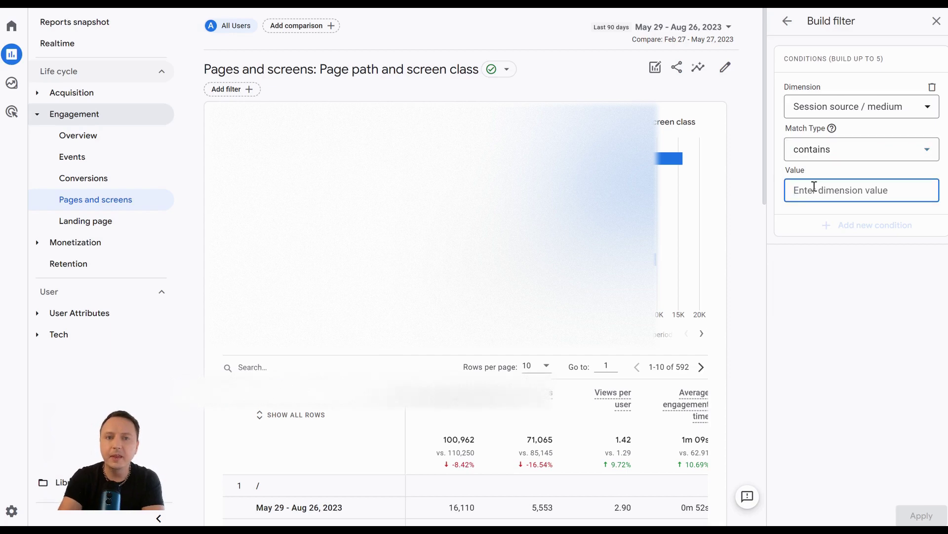
{"action": "type", "text": "o"}
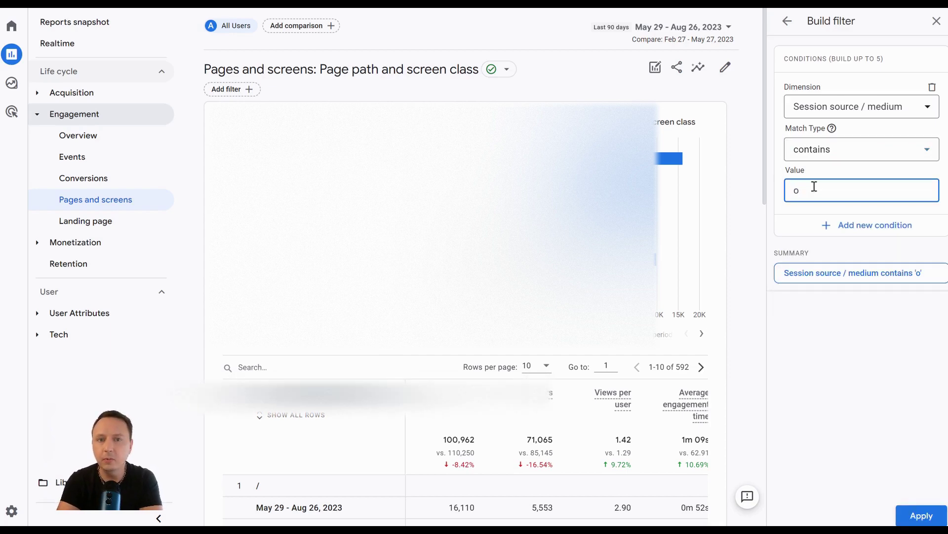
{"action": "type", "text": "rganic"}
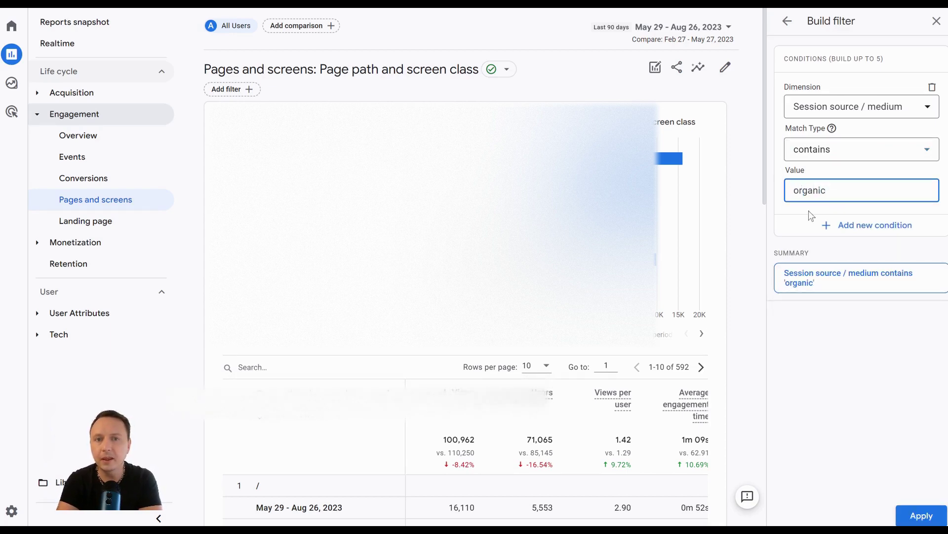
{"action": "left_click", "coordinate": [913, 514]}
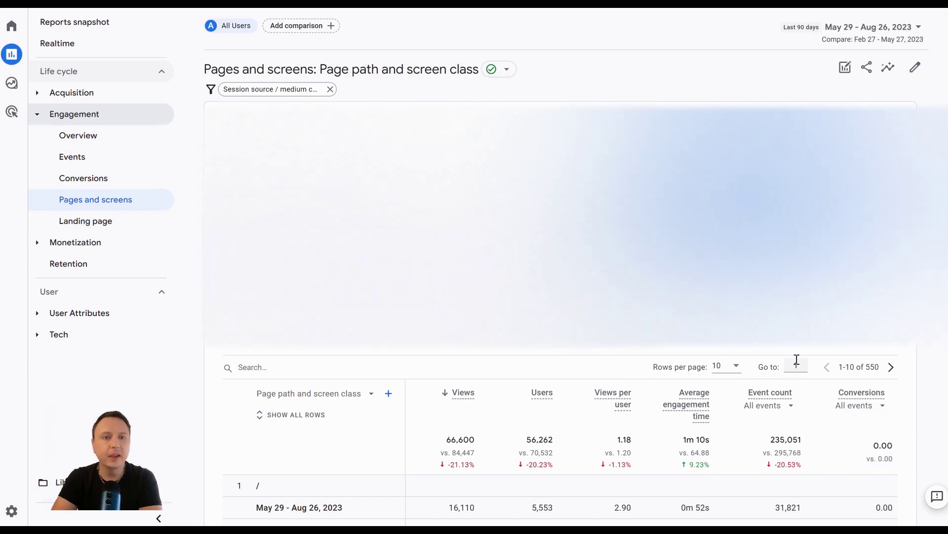
Examine the percentage change in views between the two periods for each page in the organic traffic table.
{"action": "scroll", "coordinate": [797, 360], "scroll_direction": "down", "scroll_amount": 1}
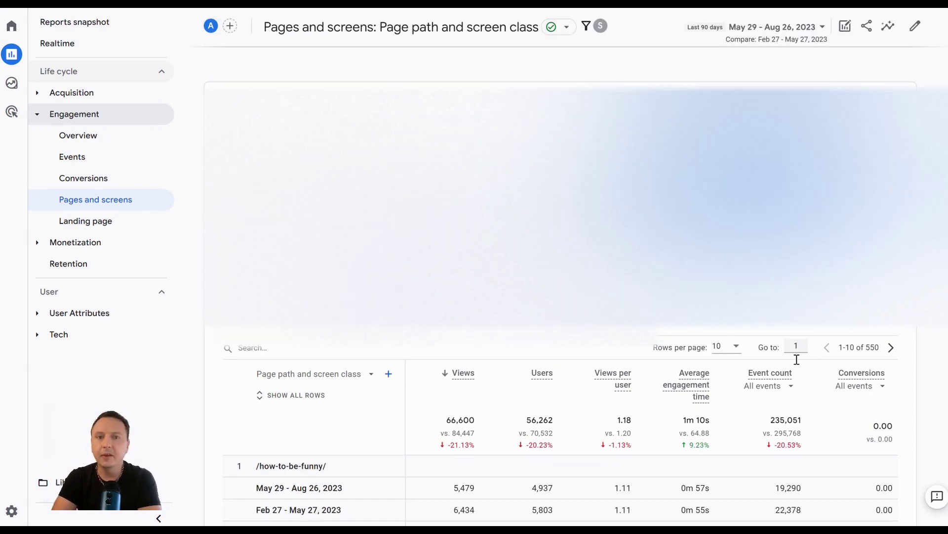
{"action": "scroll", "coordinate": [796, 359], "scroll_direction": "down", "scroll_amount": 1}
{"action": "scroll", "coordinate": [797, 360], "scroll_direction": "down", "scroll_amount": 1}
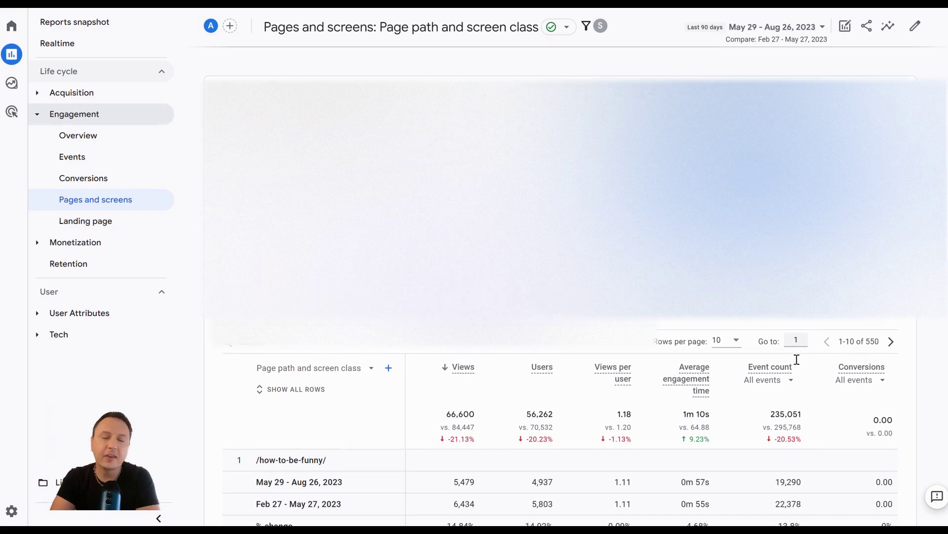
{"action": "scroll", "coordinate": [797, 359], "scroll_direction": "down", "scroll_amount": 2}
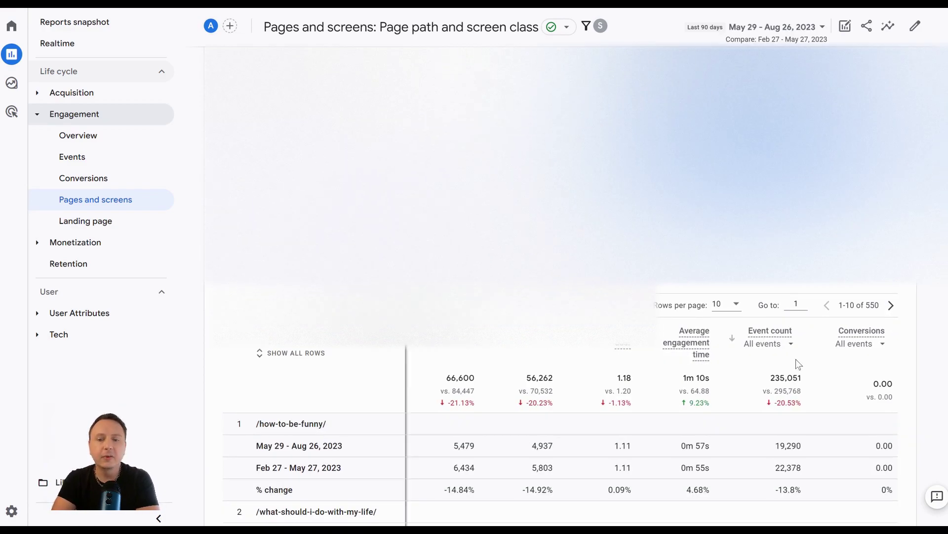
{"action": "scroll", "coordinate": [796, 359], "scroll_direction": "down", "scroll_amount": 1}
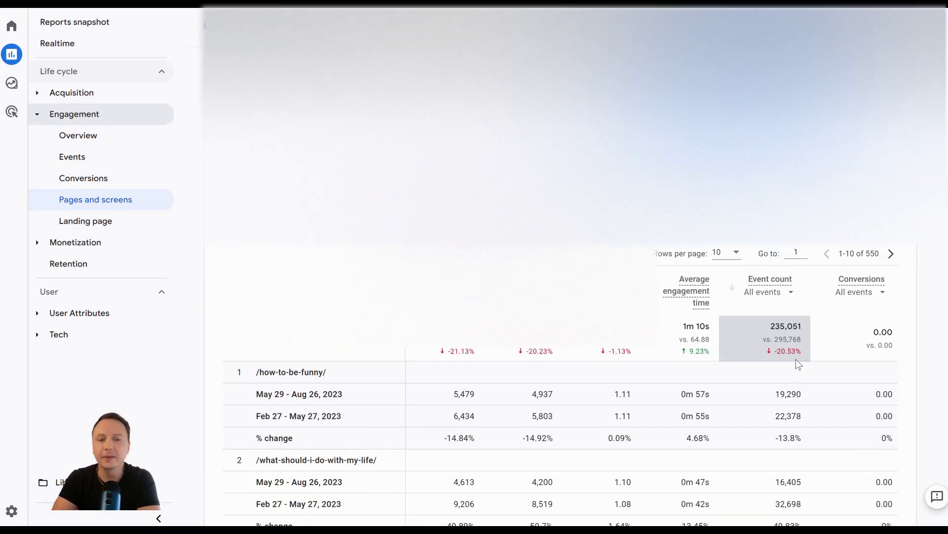
{"action": "scroll", "coordinate": [796, 359], "scroll_direction": "down", "scroll_amount": 3}
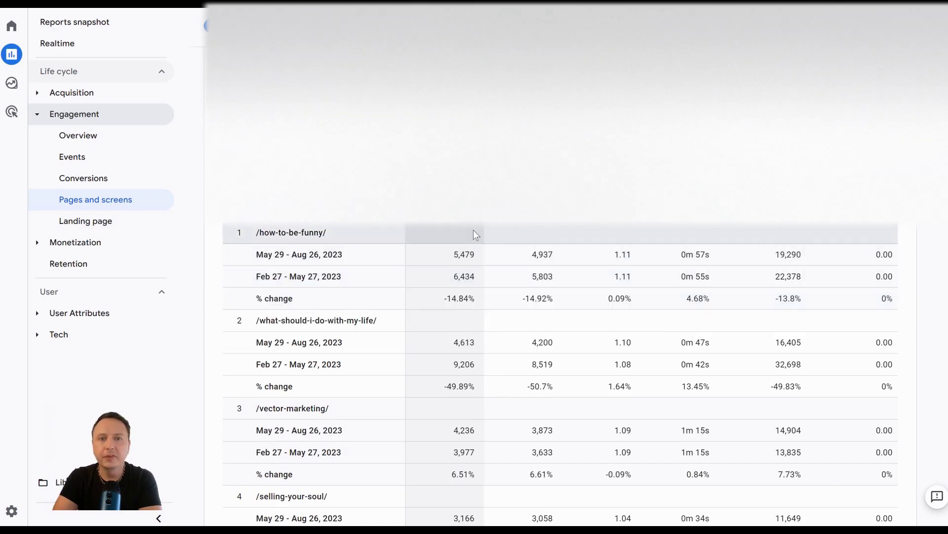
{"action": "scroll", "coordinate": [467, 247], "scroll_direction": "down", "scroll_amount": 2}
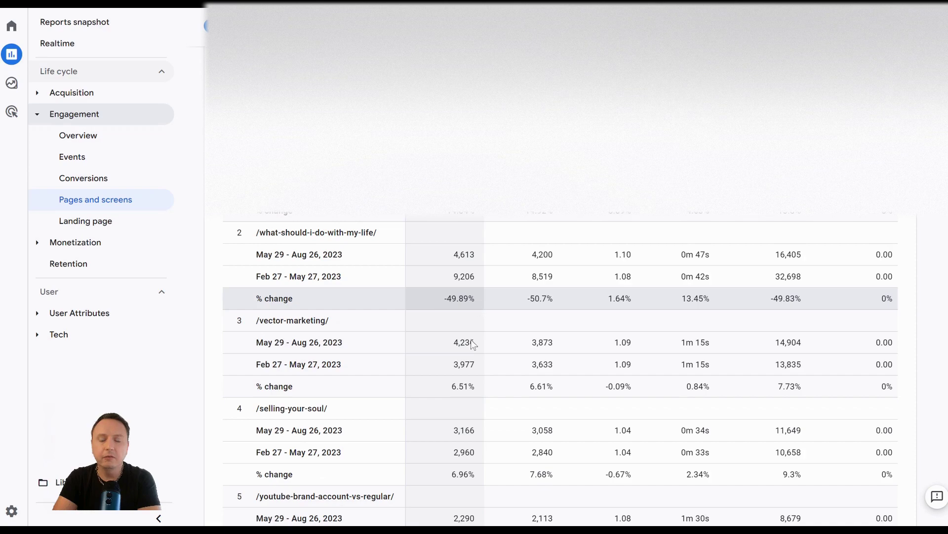
{"action": "scroll", "coordinate": [457, 388], "scroll_direction": "down", "scroll_amount": 2}
{"action": "scroll", "coordinate": [441, 481], "scroll_direction": "down", "scroll_amount": 2}
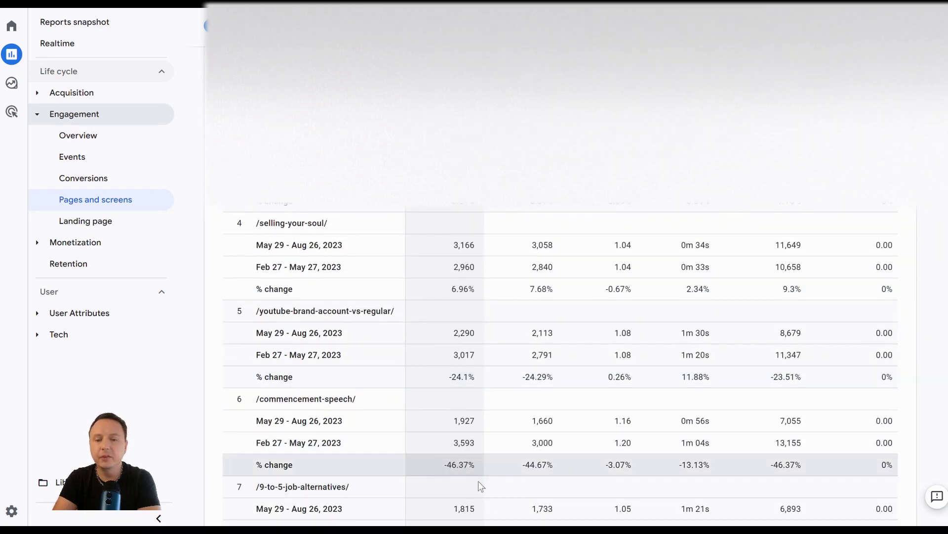
{"action": "scroll", "coordinate": [478, 481], "scroll_direction": "down", "scroll_amount": 3}
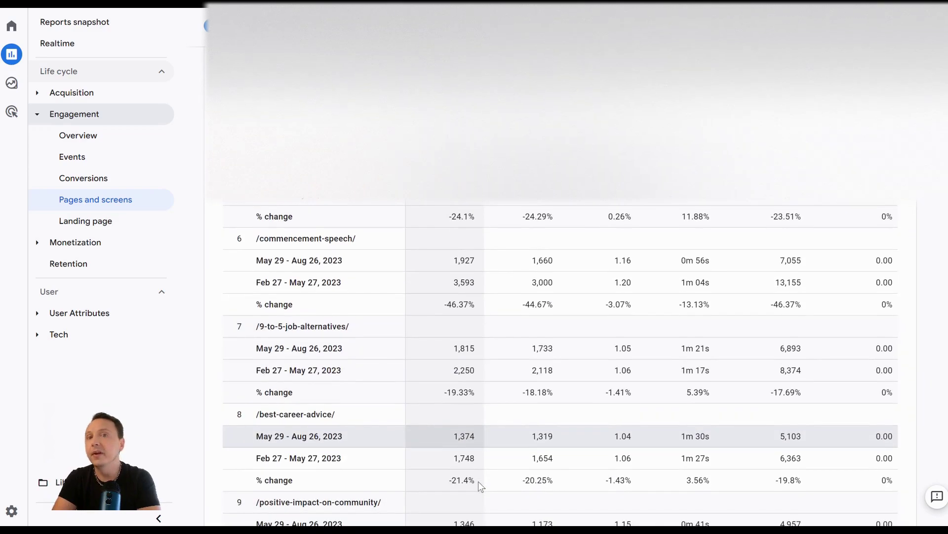
{"action": "scroll", "coordinate": [479, 481], "scroll_direction": "down", "scroll_amount": 1}
{"action": "scroll", "coordinate": [478, 482], "scroll_direction": "down", "scroll_amount": 2}
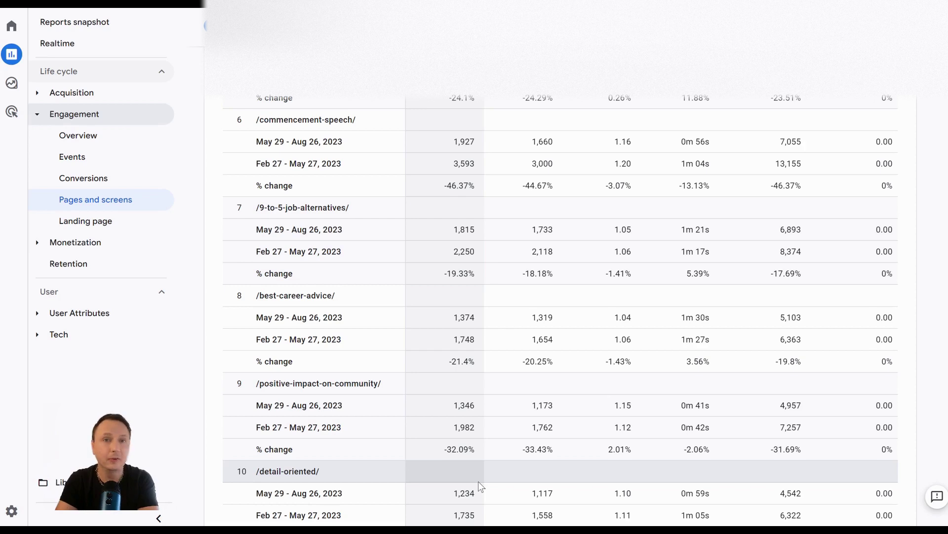
Search the page table for "listening" to check that page's organic traffic change, and clear the search.
{"action": "scroll", "coordinate": [478, 481], "scroll_direction": "up", "scroll_amount": 10}
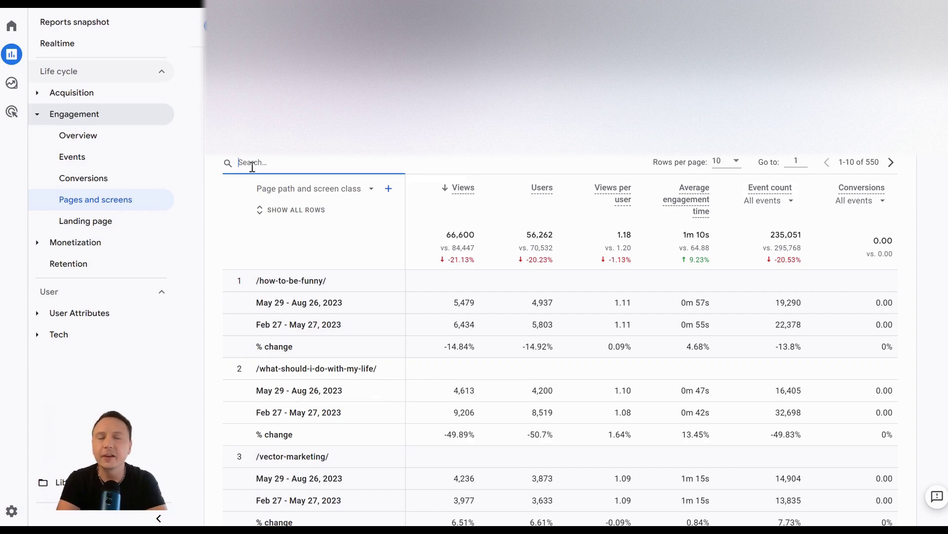
{"action": "type", "text": "listening"}
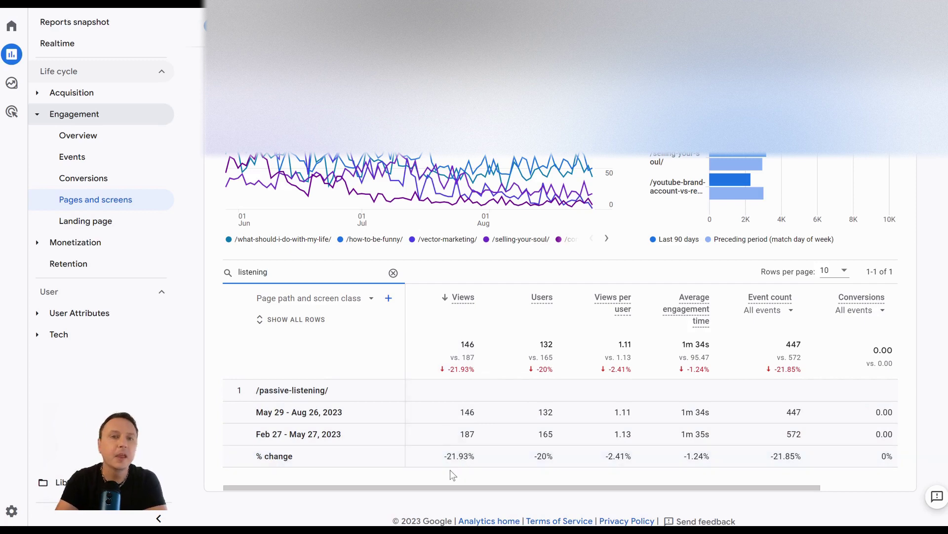
{"action": "left_click", "coordinate": [393, 273]}
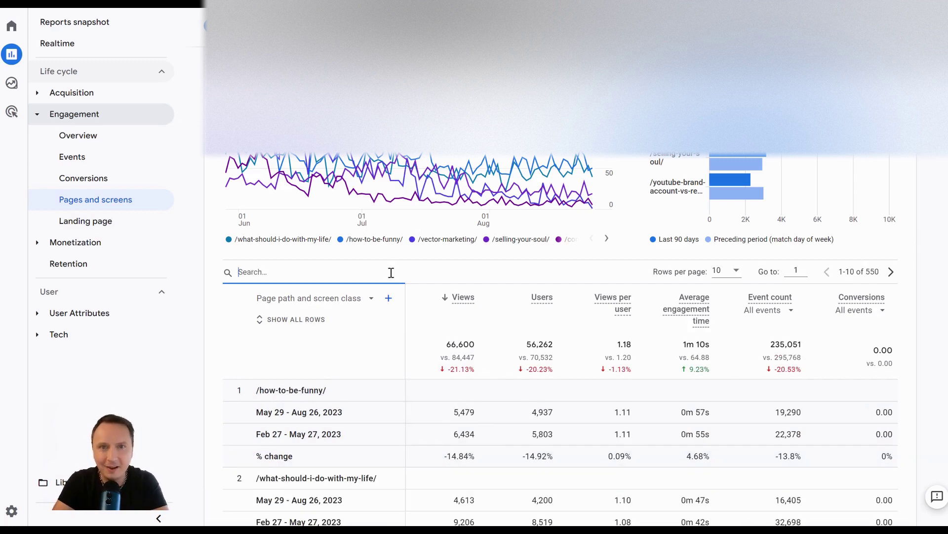